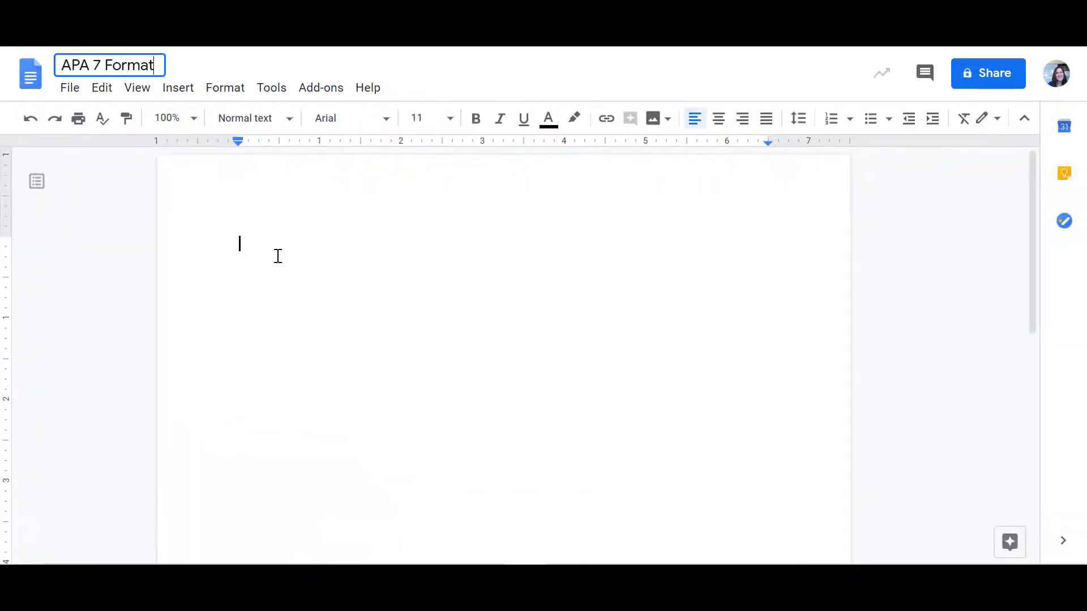
Set the blank document's font to Times New Roman, size 12
left_click(277, 255)
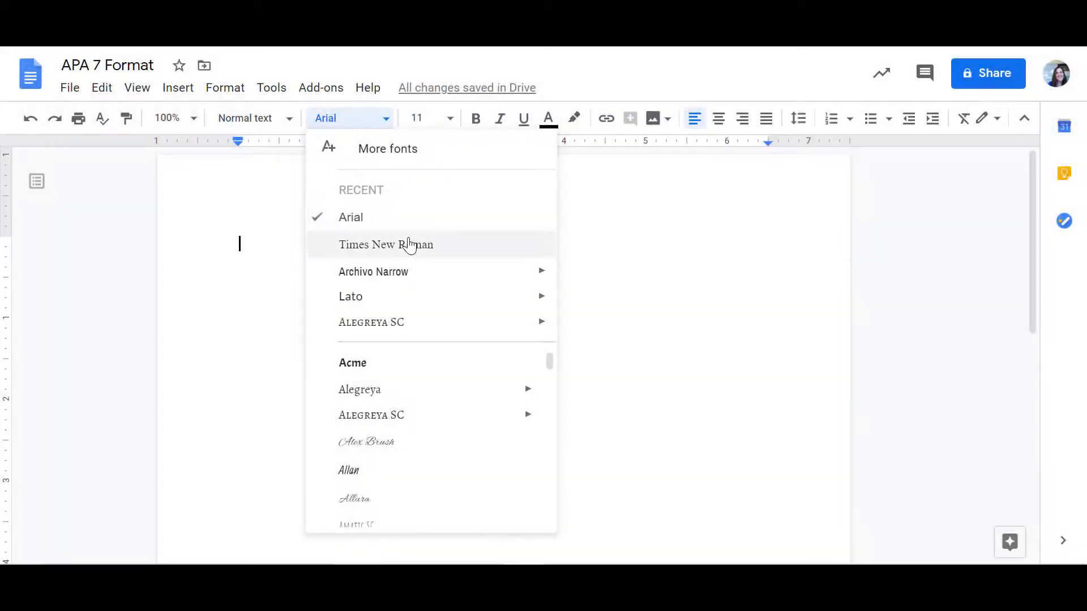
left_click(409, 245)
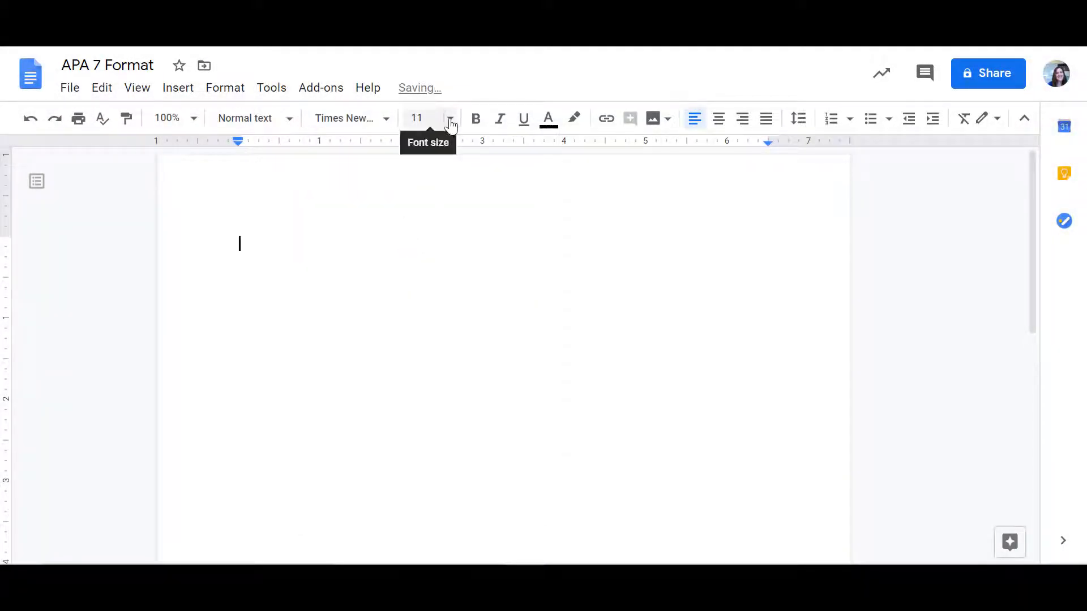
left_click(450, 123)
left_click(422, 254)
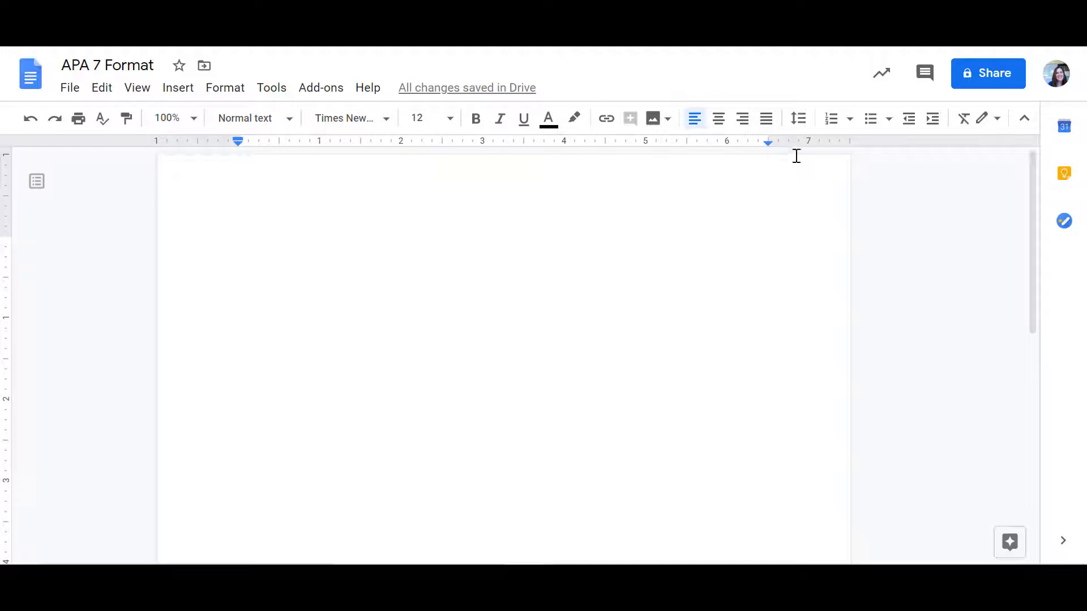
Set the line spacing to double and open the page setup settings
left_click(799, 124)
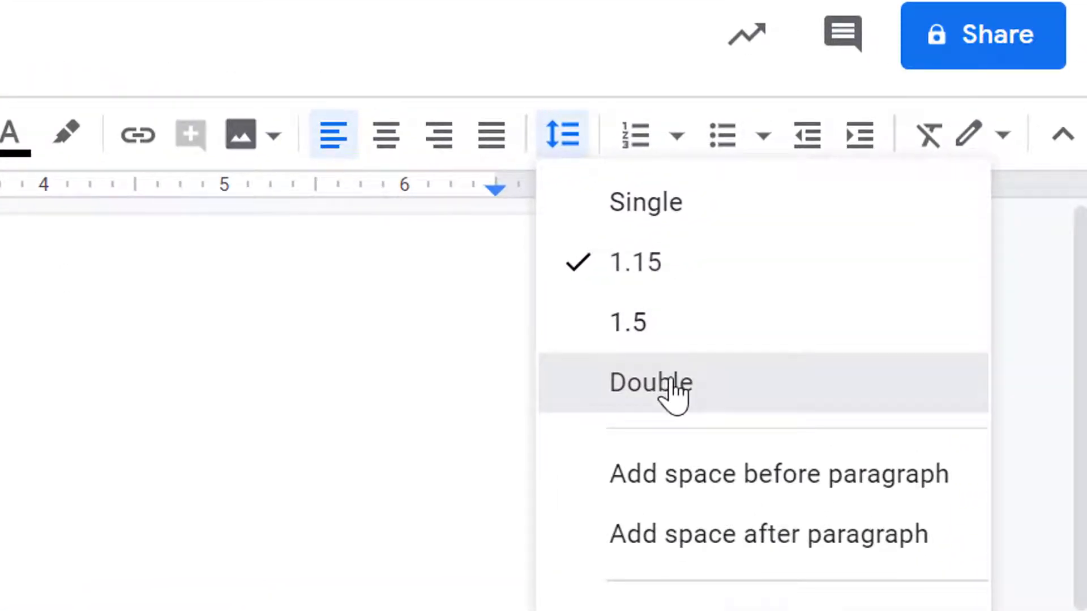
left_click(671, 385)
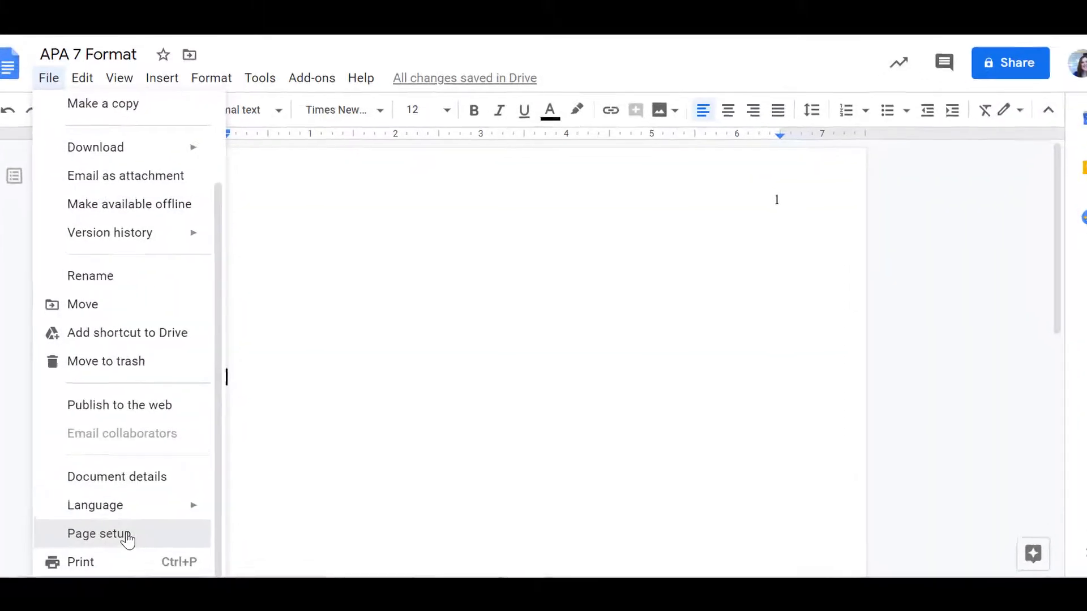
left_click(136, 521)
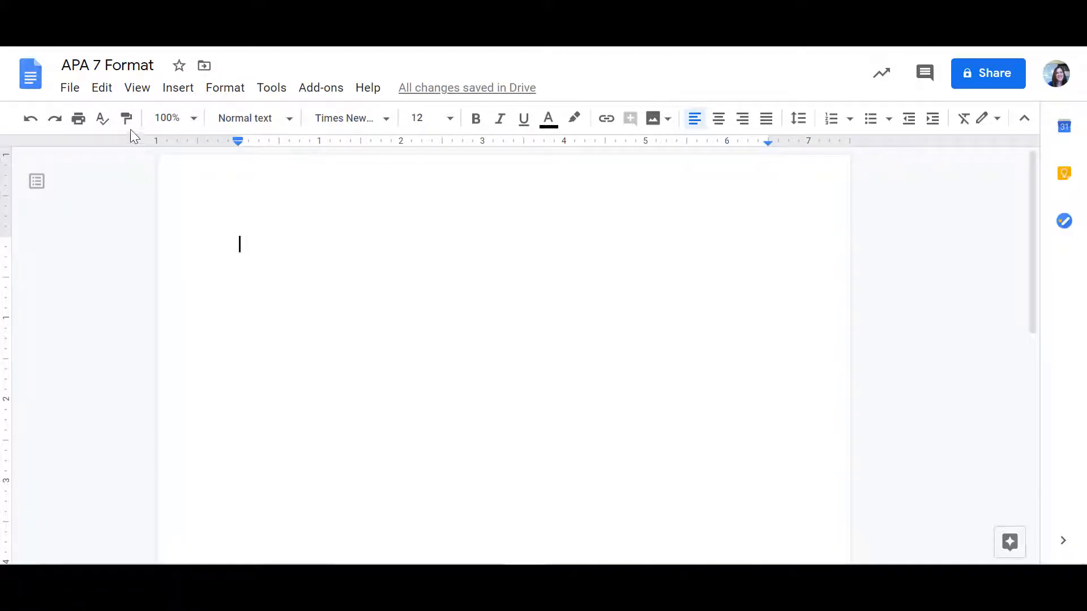
Add page numbers at the upper right of every page, starting on the first page, and return to the body text
left_click(173, 91)
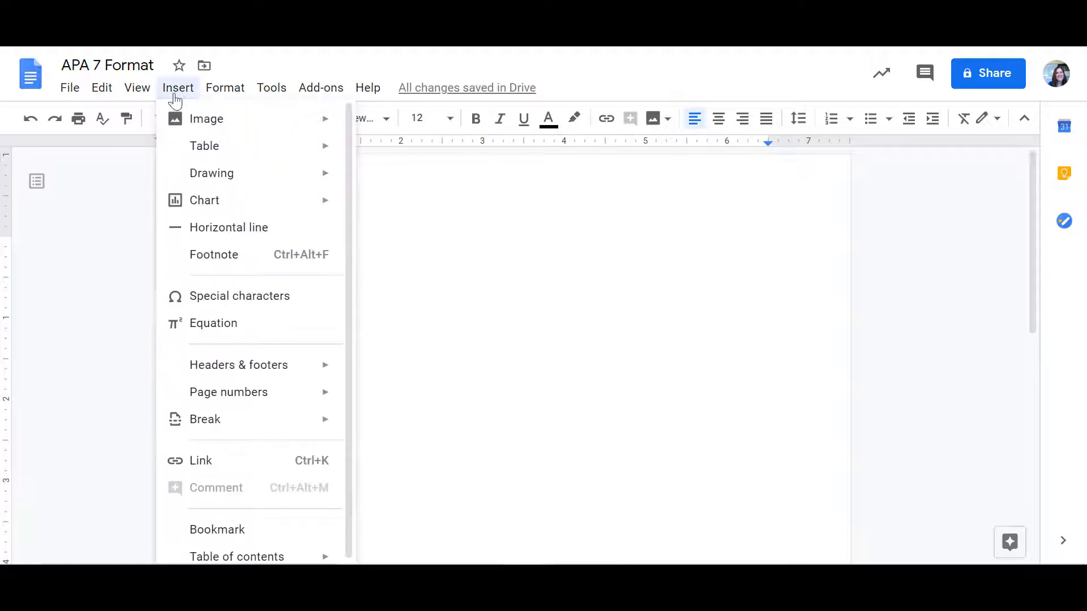
mouse_move(262, 403)
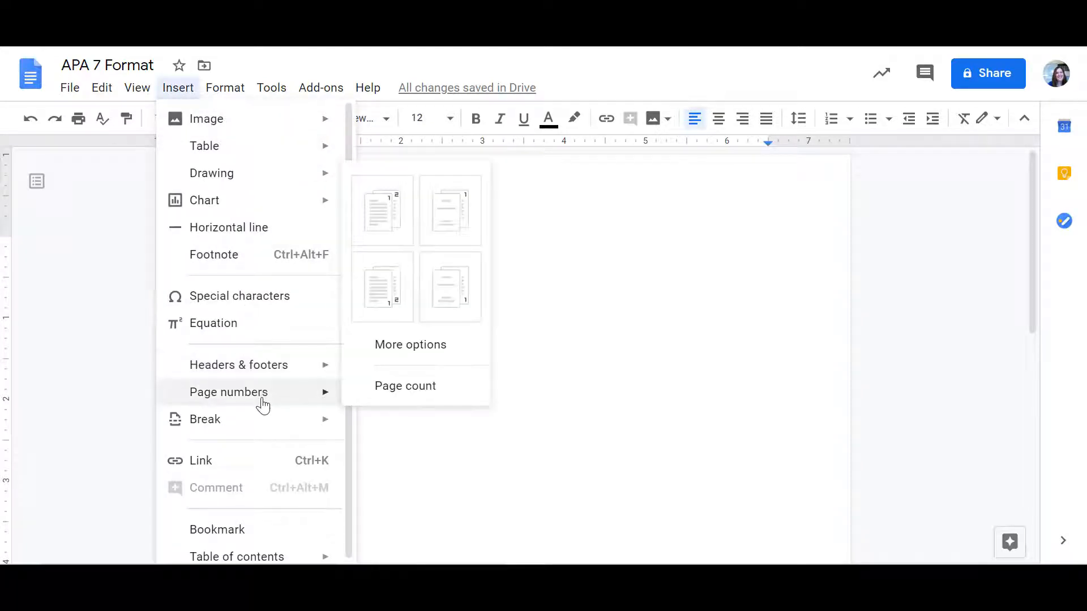
left_click(378, 223)
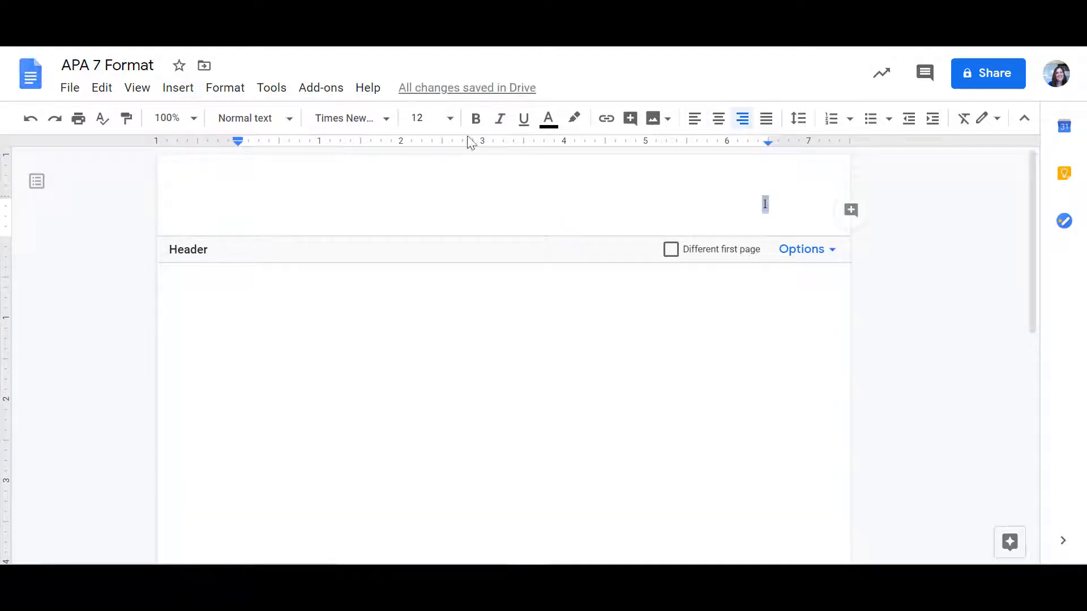
left_click(533, 331)
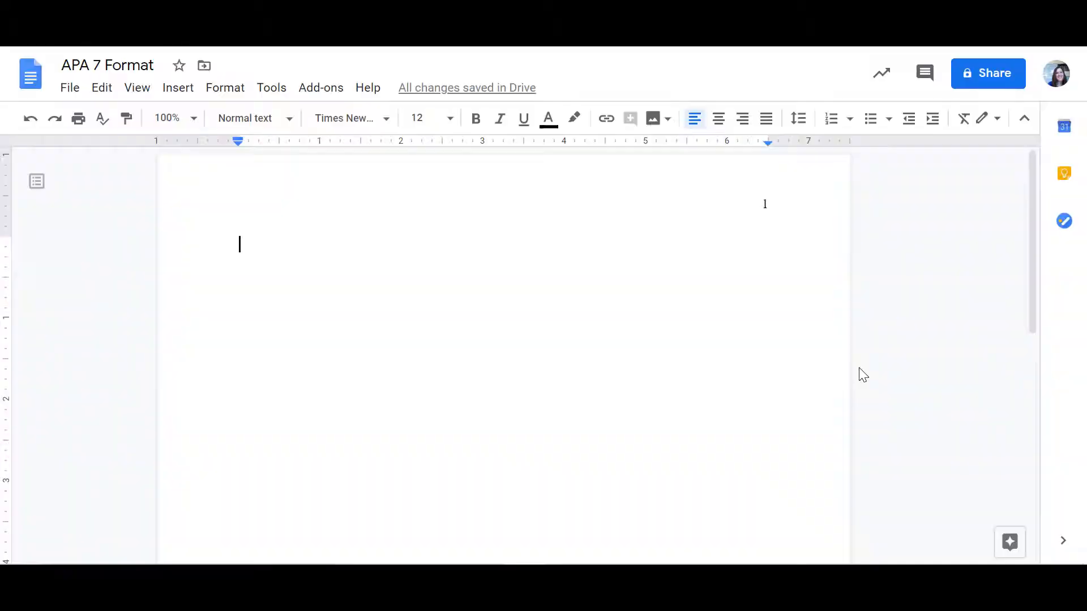
Move four lines down the first page and enter the centred title "How to Write in APA Format"
key("Return")
key("Return")
key("Return")
key("Return")
left_click(719, 120)
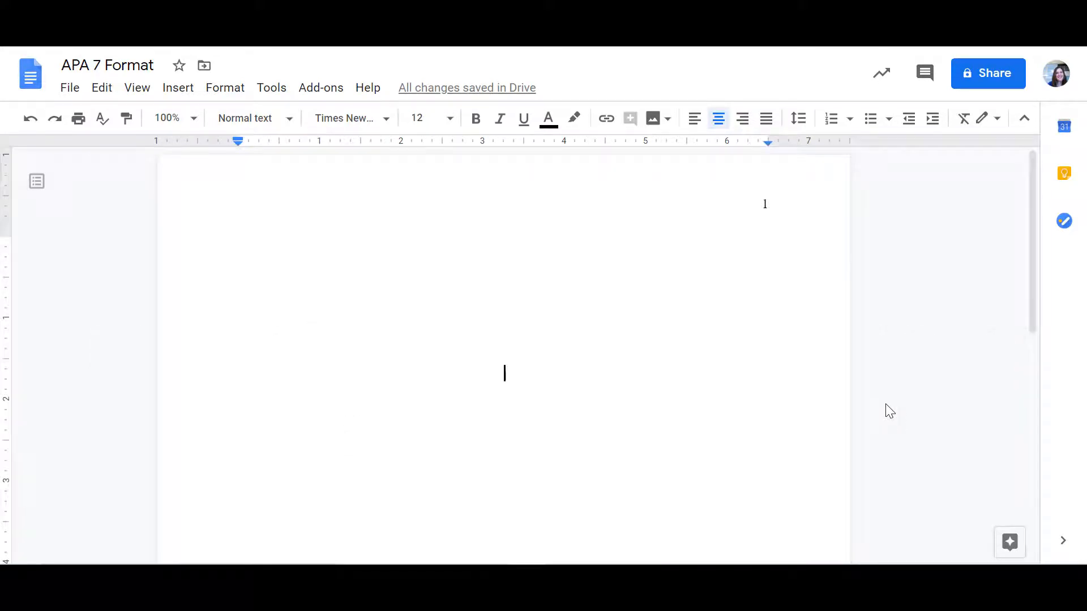
type("How to Write in APA Format")
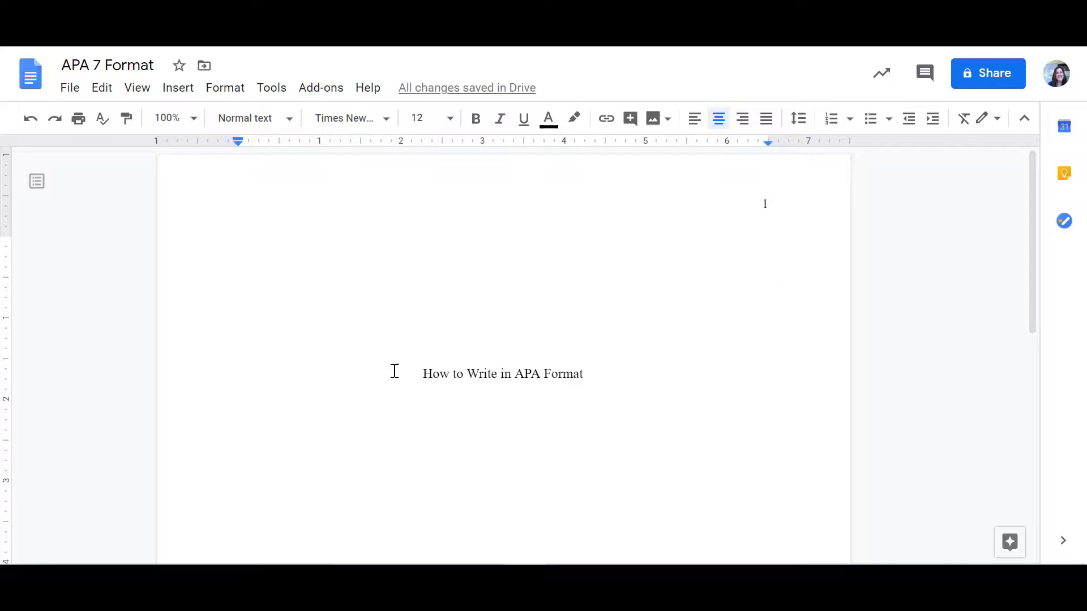
Make only the title bold and switch to regular weight two lines below it
left_click_drag(393, 371, 592, 385)
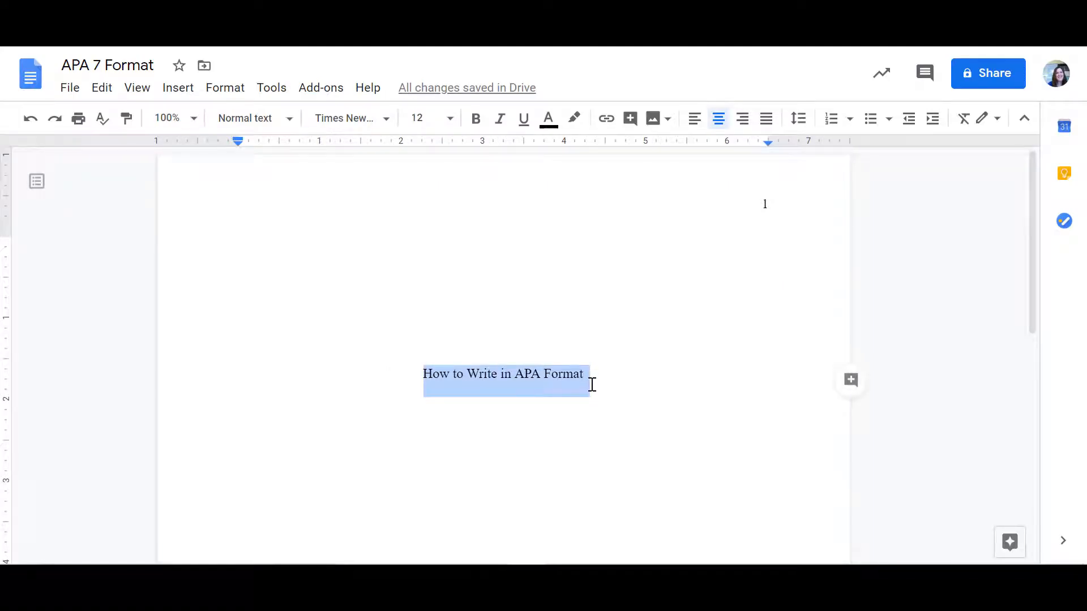
key("ctrl+b")
key("Down")
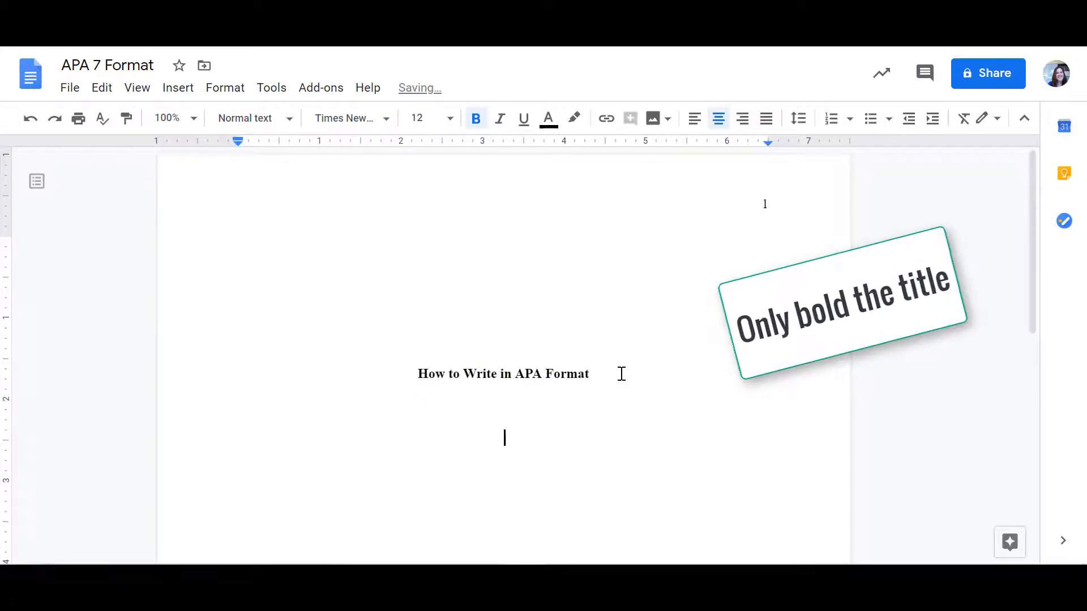
key("ctrl+b")
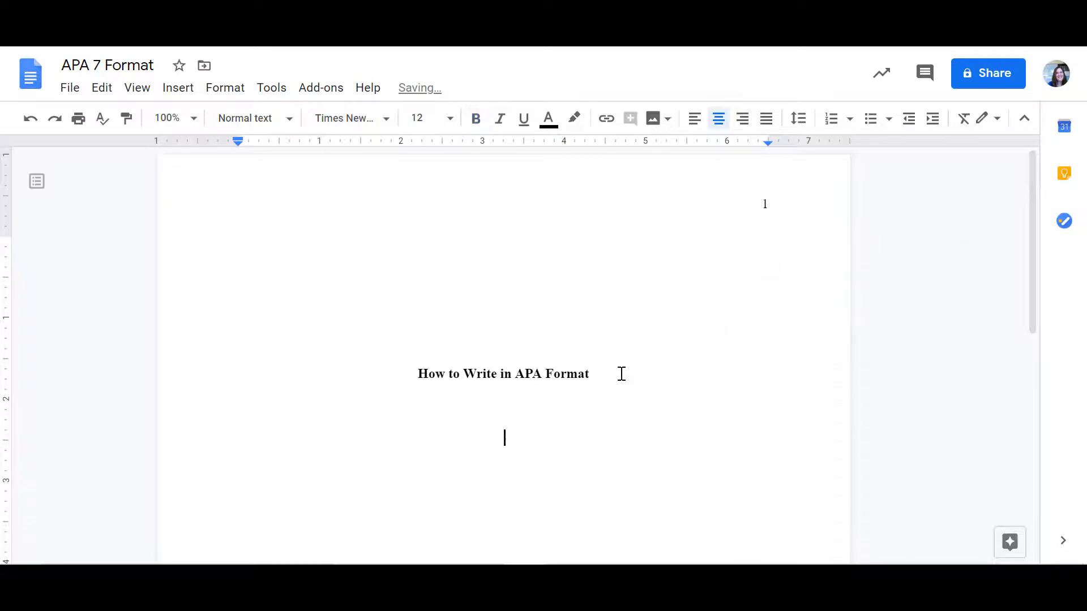
Enter the author's full name, the school "Hill Valley High School" and the course "Intro to Time Travel" on separate lines
type("Martin C. McFly")
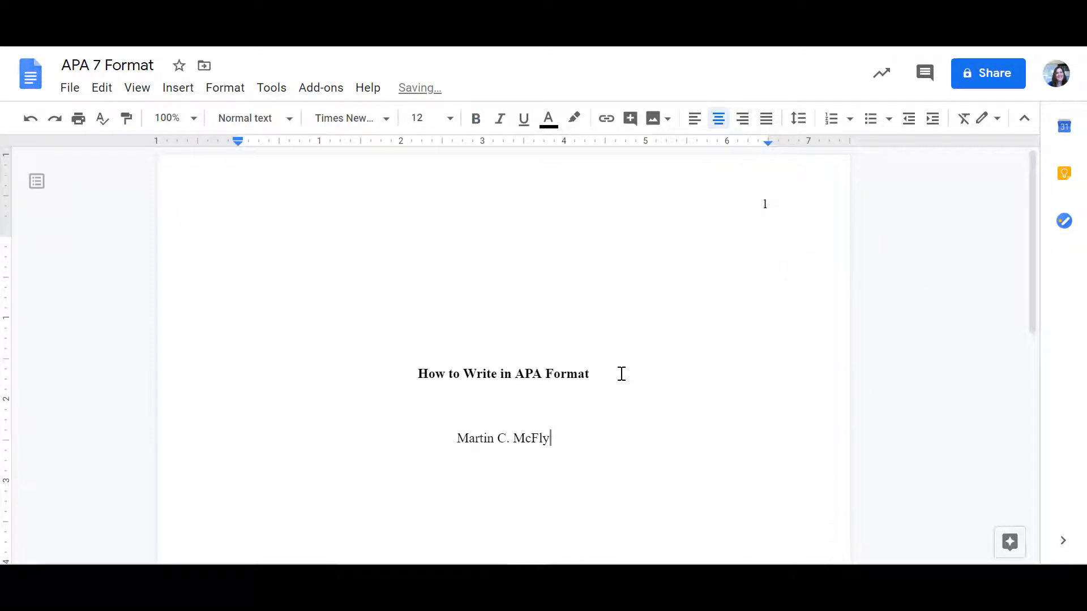
key("Return")
type("Hill Valley High School")
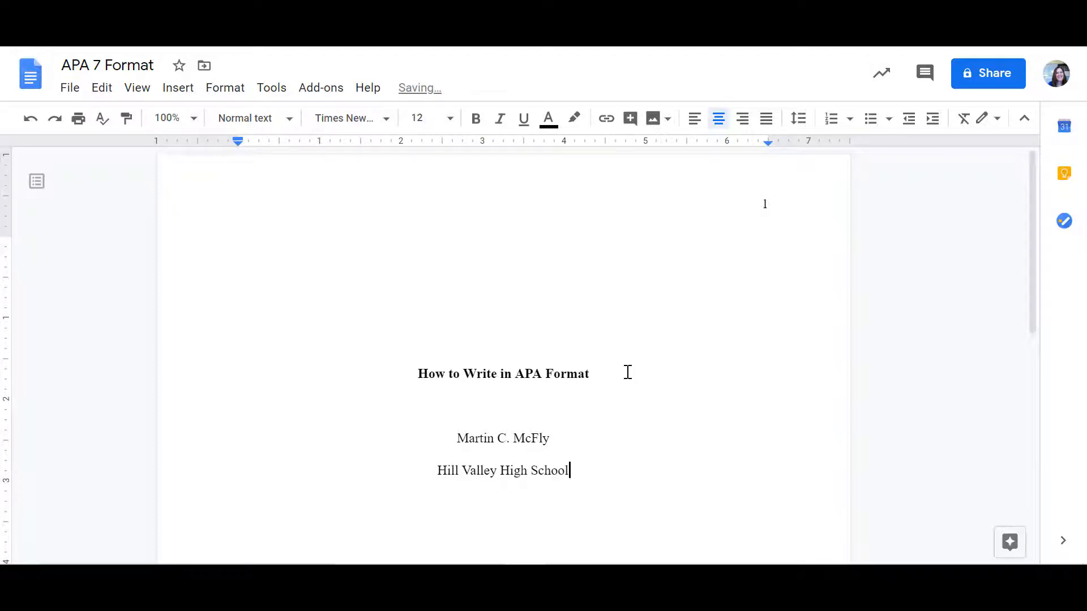
key("Return")
type("Intro to Time Travel")
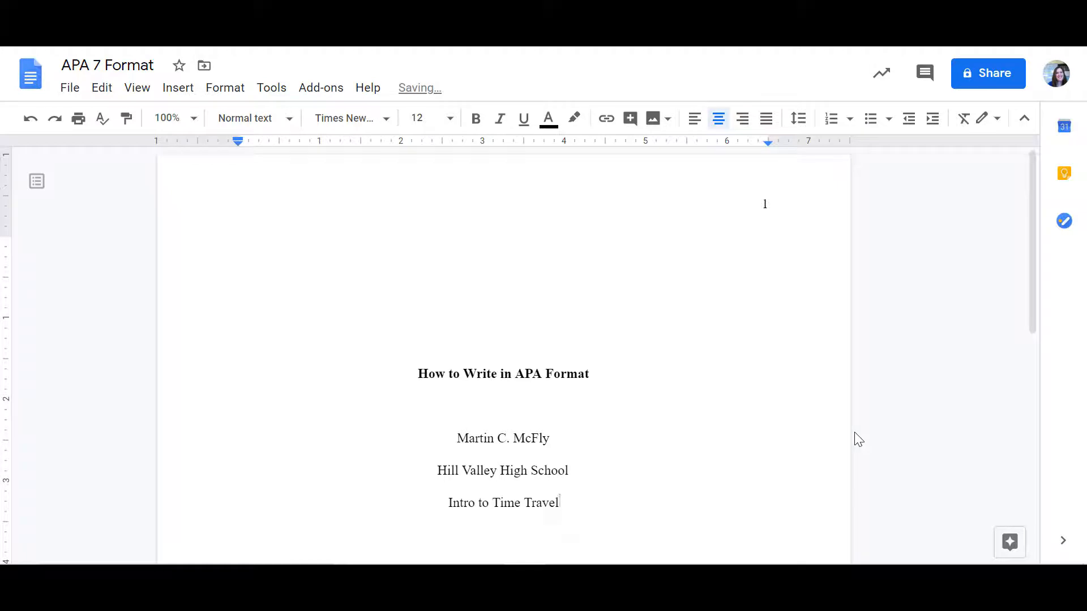
Add the instructor's name and the date "15 May 2021" on separate lines beneath the course, followed by a new line
key("Return")
type("Dr. Emmett Brown")
key("Return")
type("15")
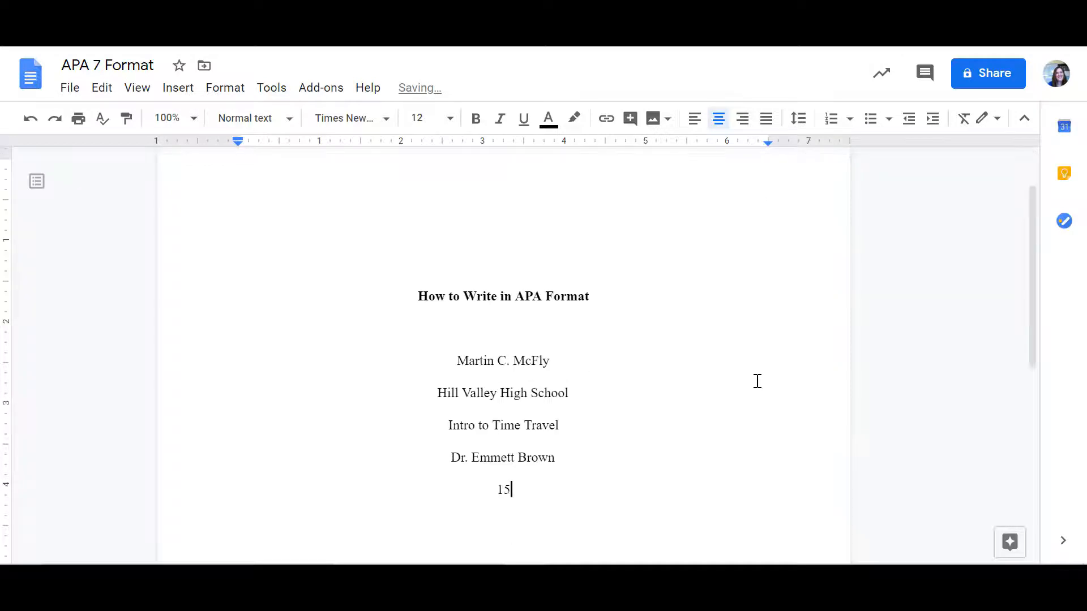
type(" May 2021")
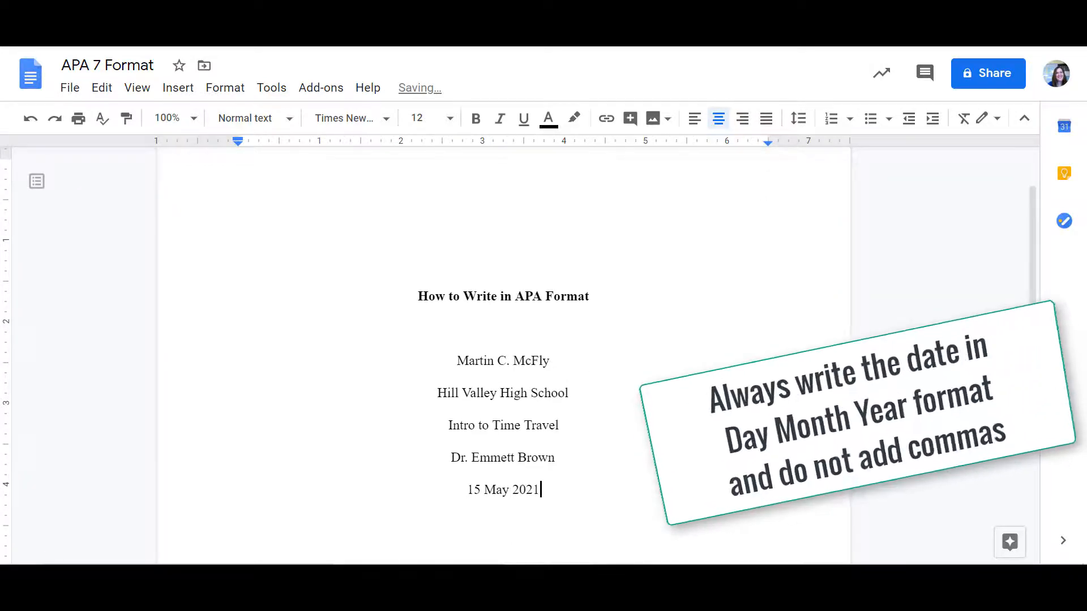
key("Return")
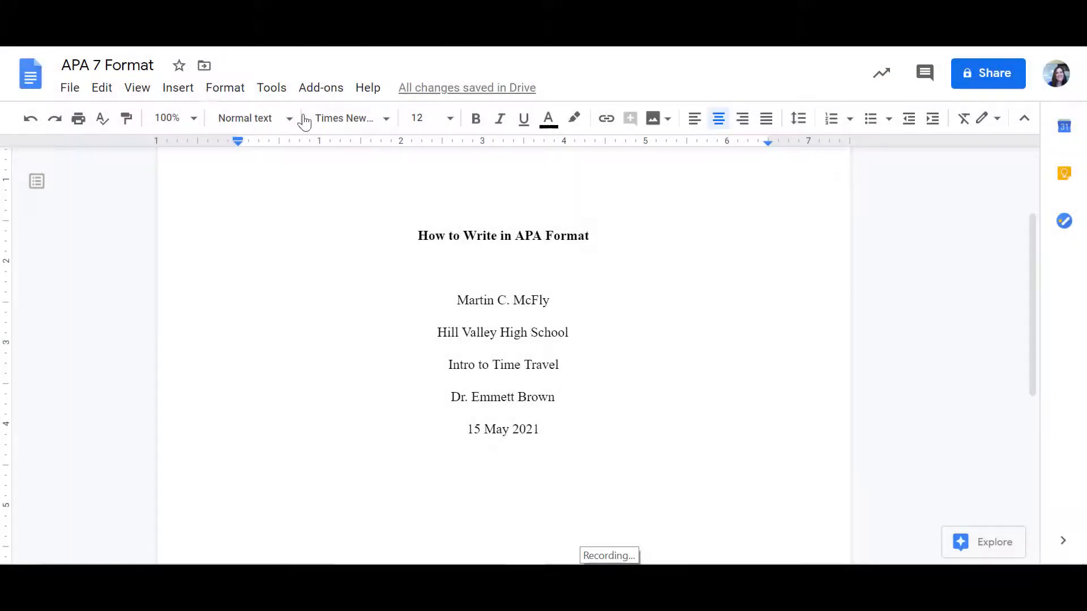
Insert a page break after the date on the title page and go to the second page
left_click(179, 89)
mouse_move(248, 434)
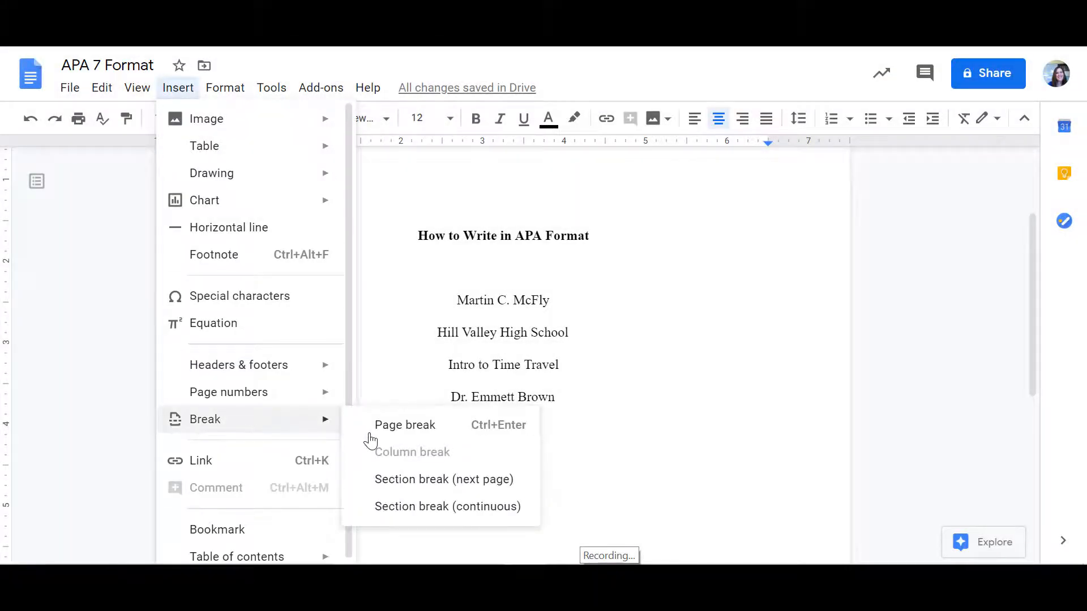
left_click(388, 432)
scroll(933, 442, "down", 5)
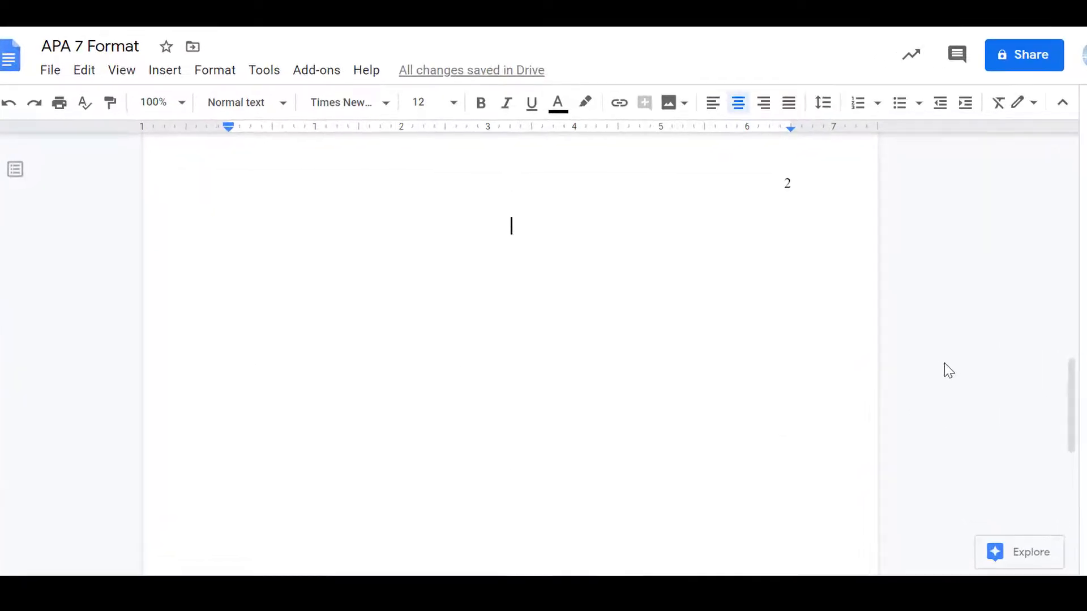
Add a bold, centred "Abstract" heading on page 2 and left-align the line below it
type("Abstract")
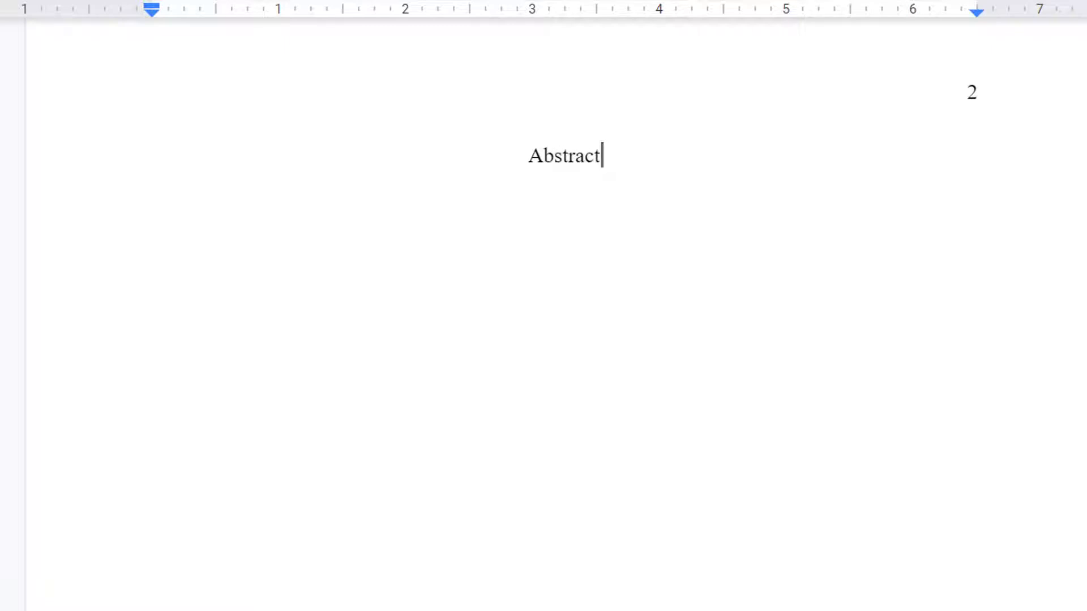
key("Return")
double_click(536, 150)
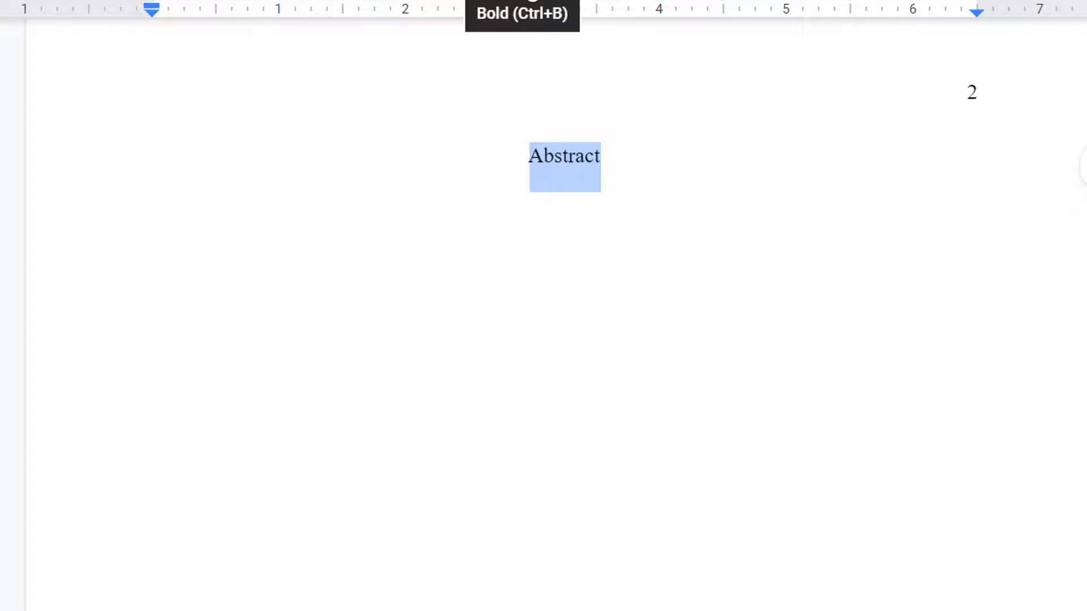
left_click(529, 1)
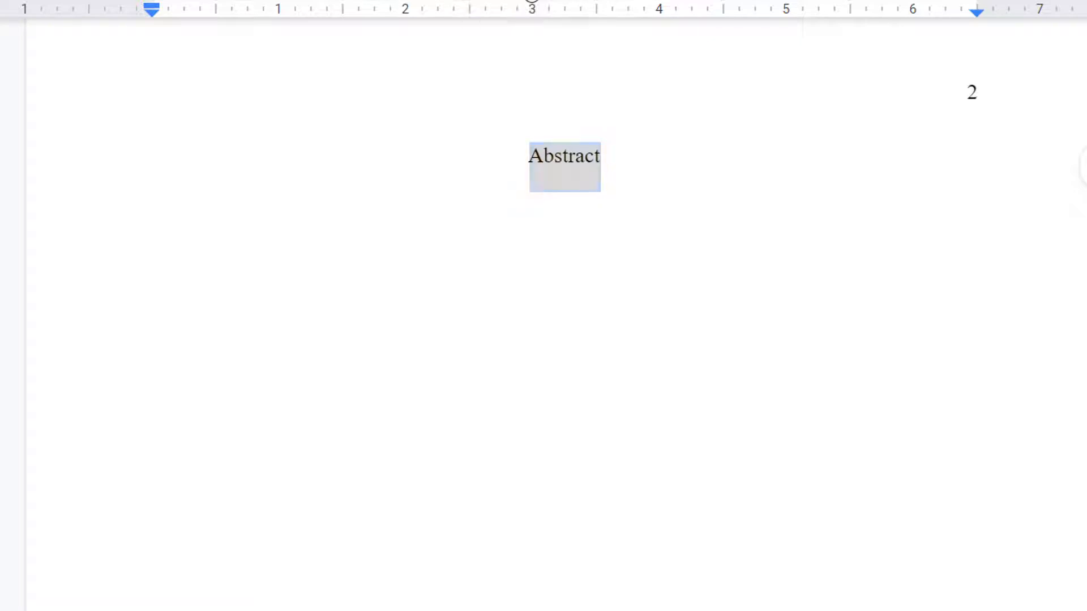
left_click(562, 211)
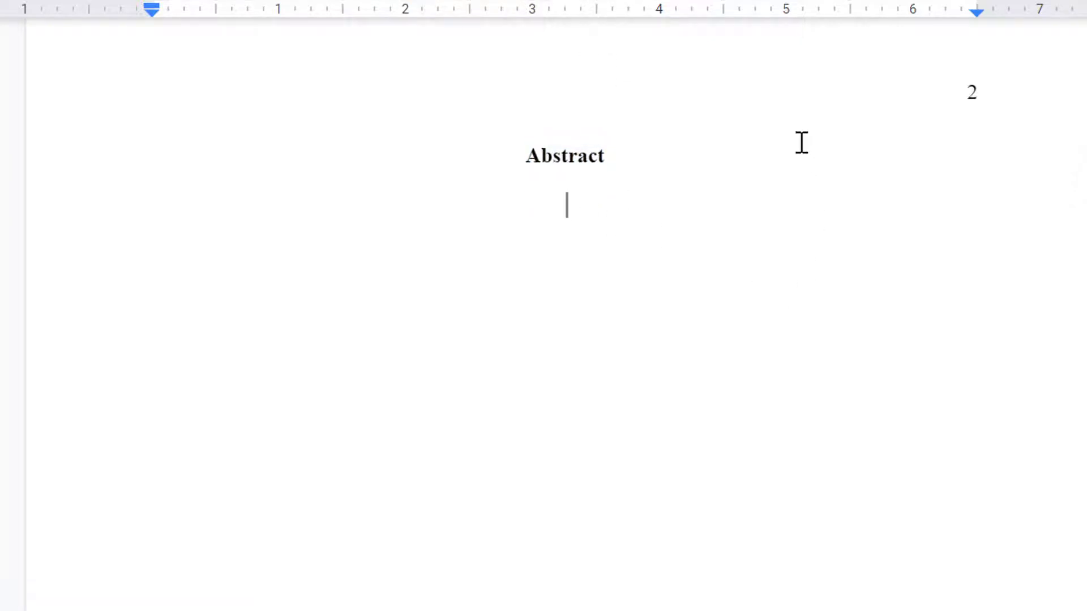
left_click(841, 1)
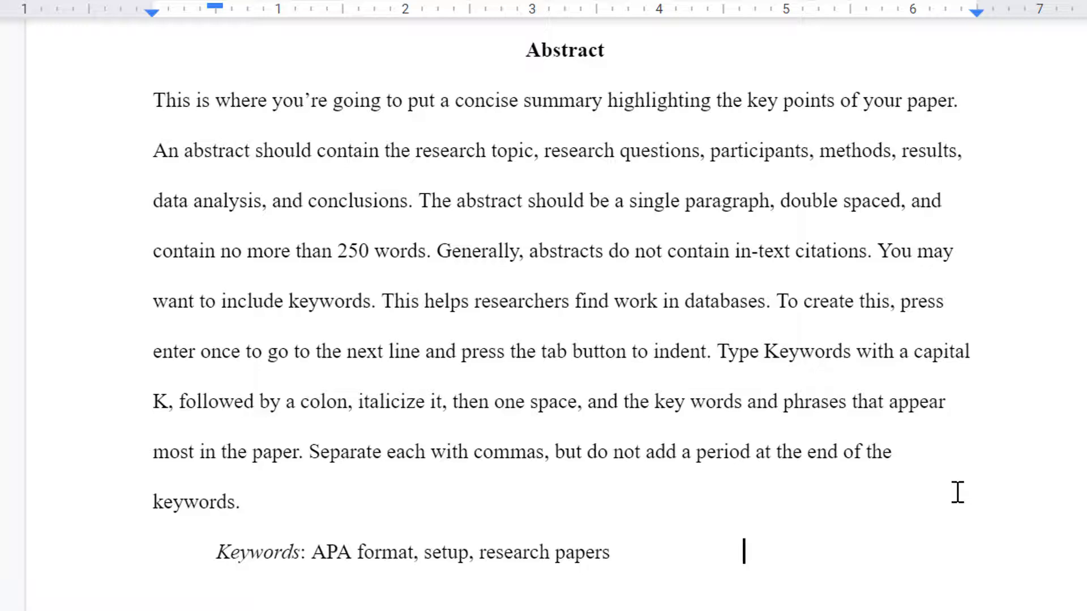
Start a new page after the keywords and add the centred, bold title "How to Write in APA Format"
key("ctrl+Return")
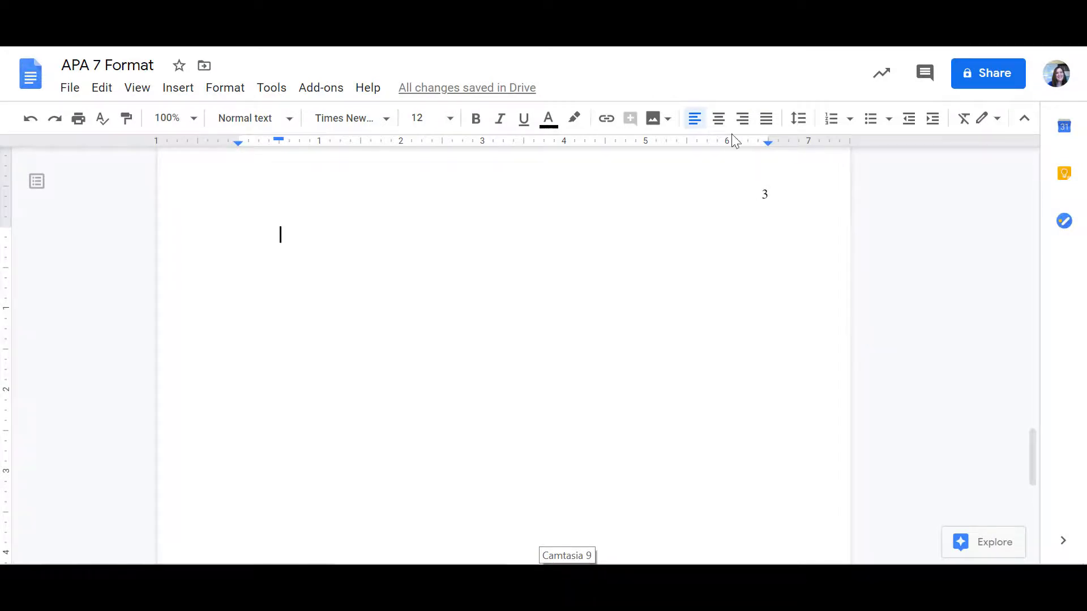
left_click(718, 118)
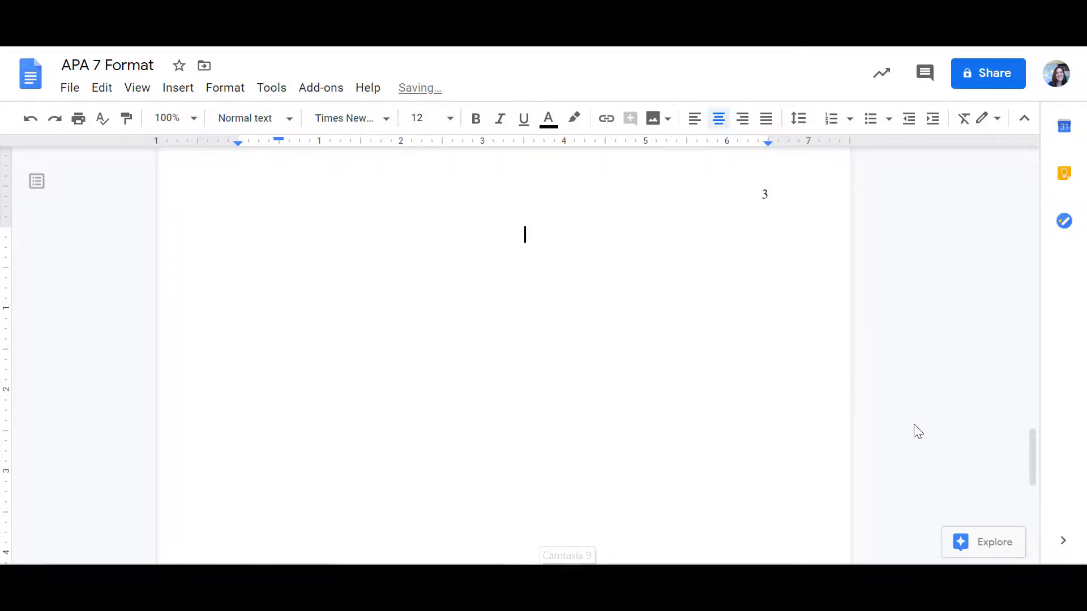
type("How to Write in APA Format")
key("Return")
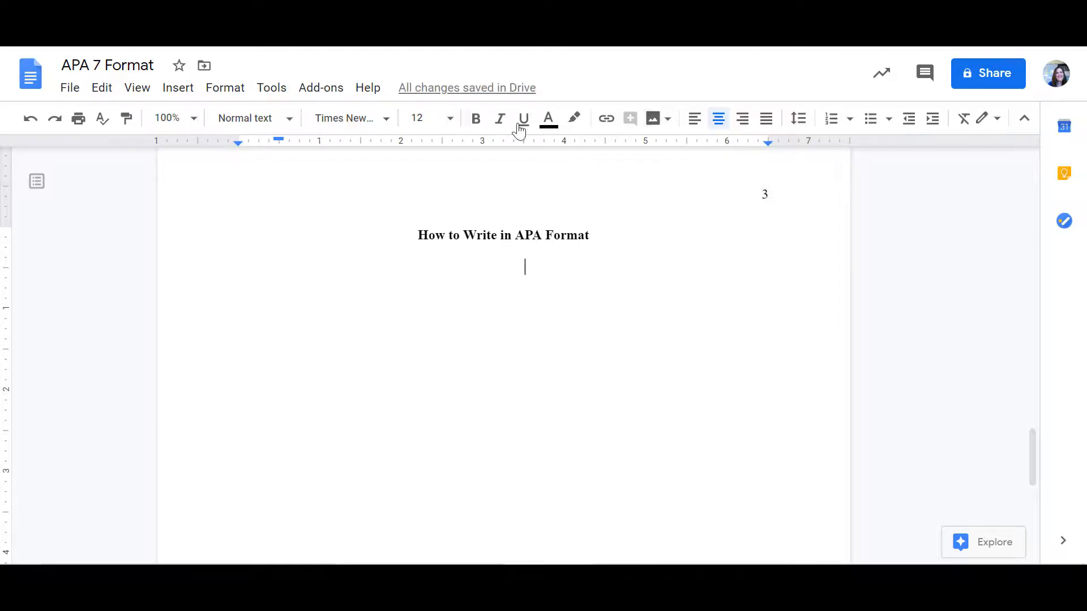
left_click(477, 120)
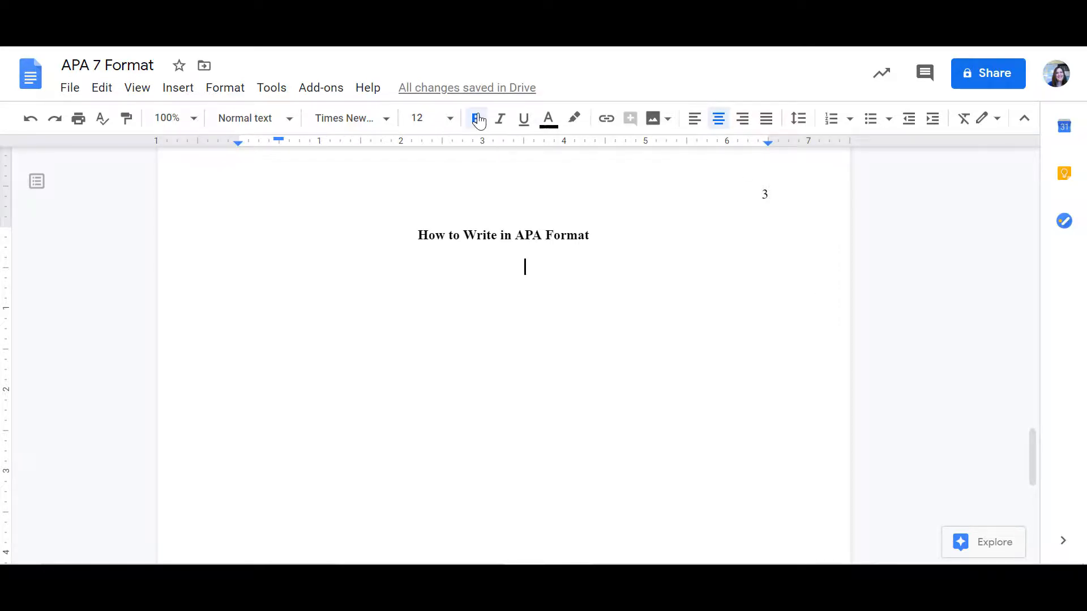
Left-align and indent the line below the page 3 title and enter the body text "Paper goes here."
left_click(693, 120)
key("Tab")
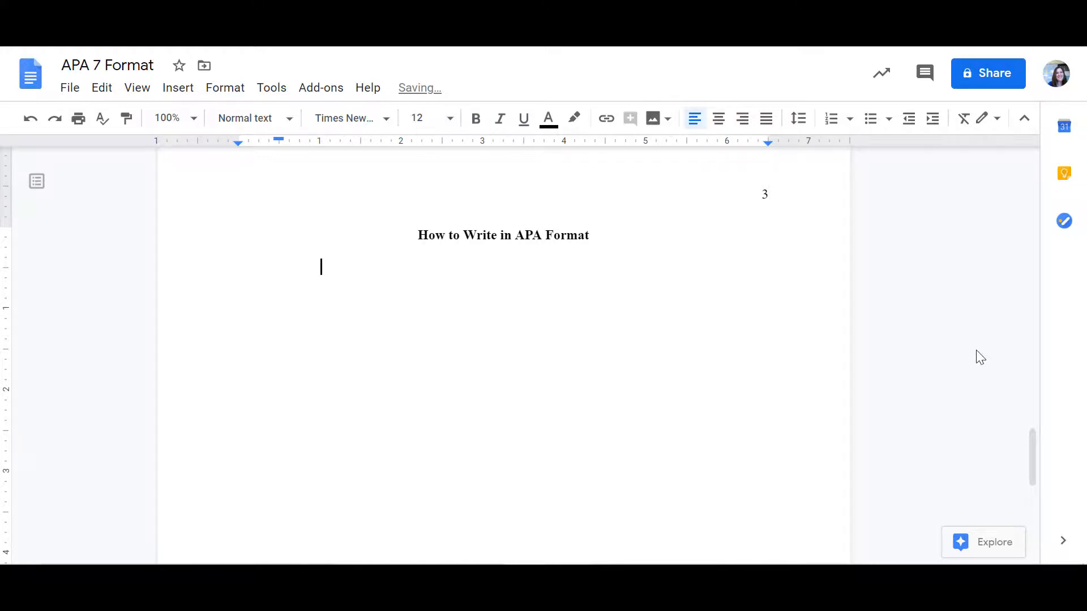
type("Paper goes here.")
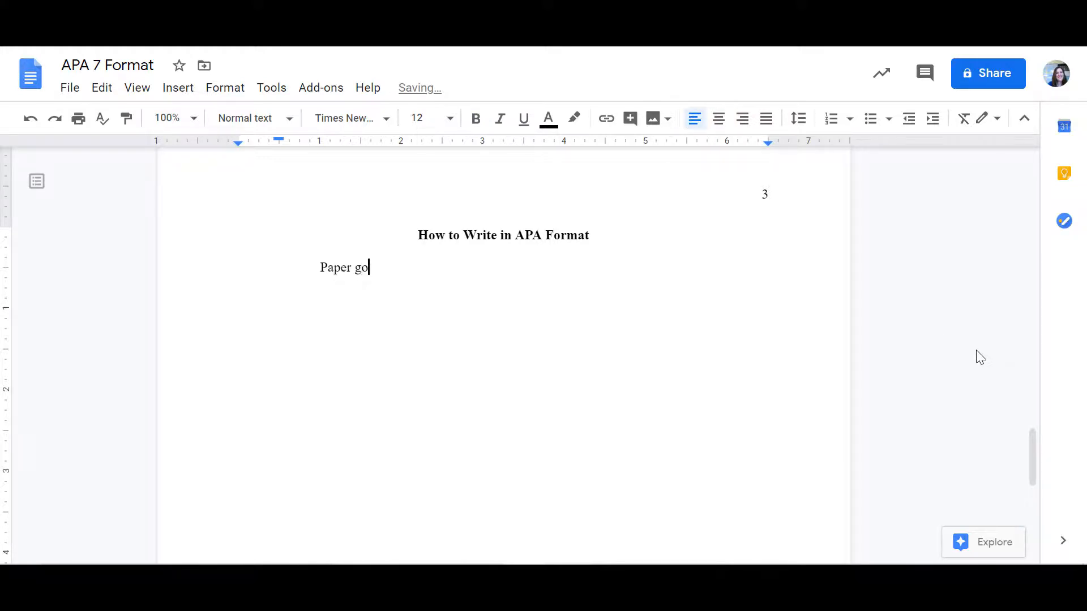